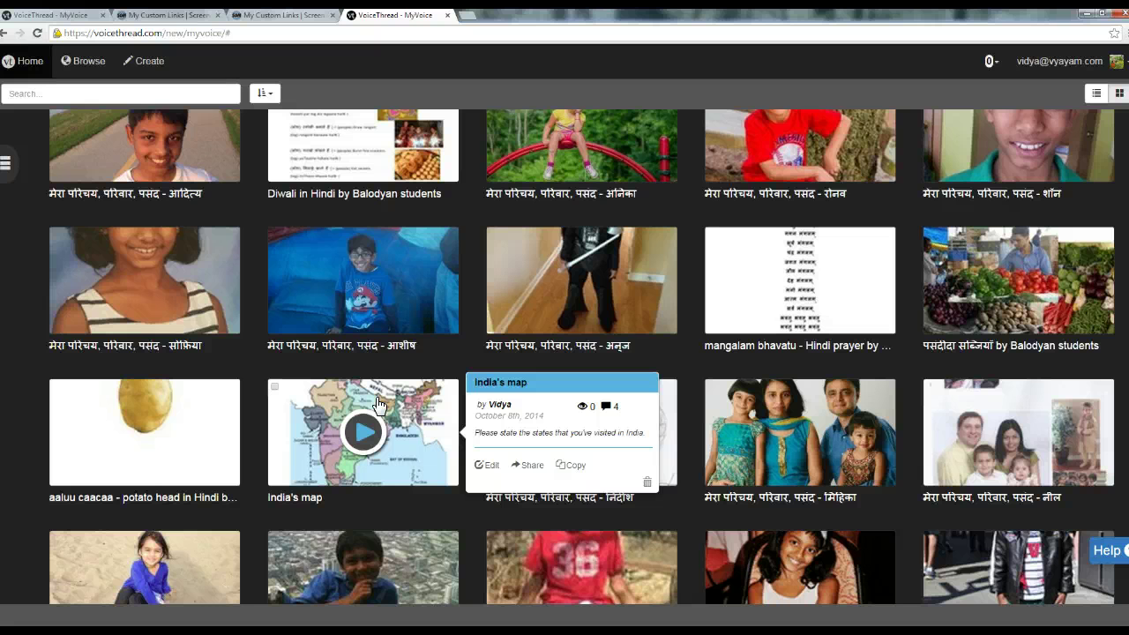
- Open the VoiceThread "India's map" and pause its playback
left_click(362, 430)
left_click(362, 431)
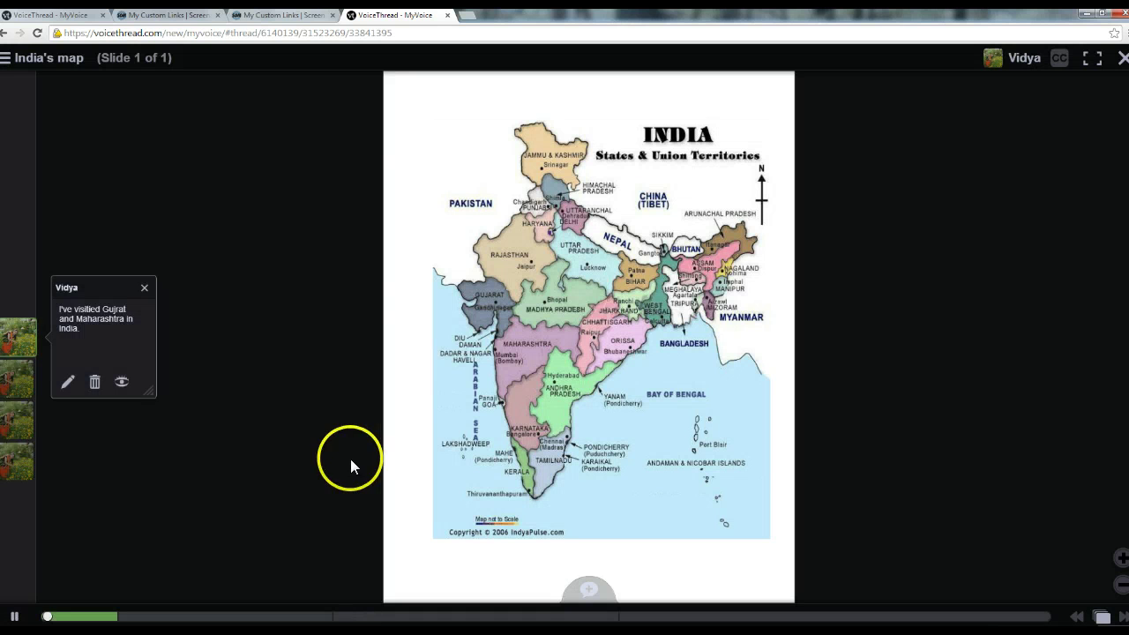
left_click(16, 621)
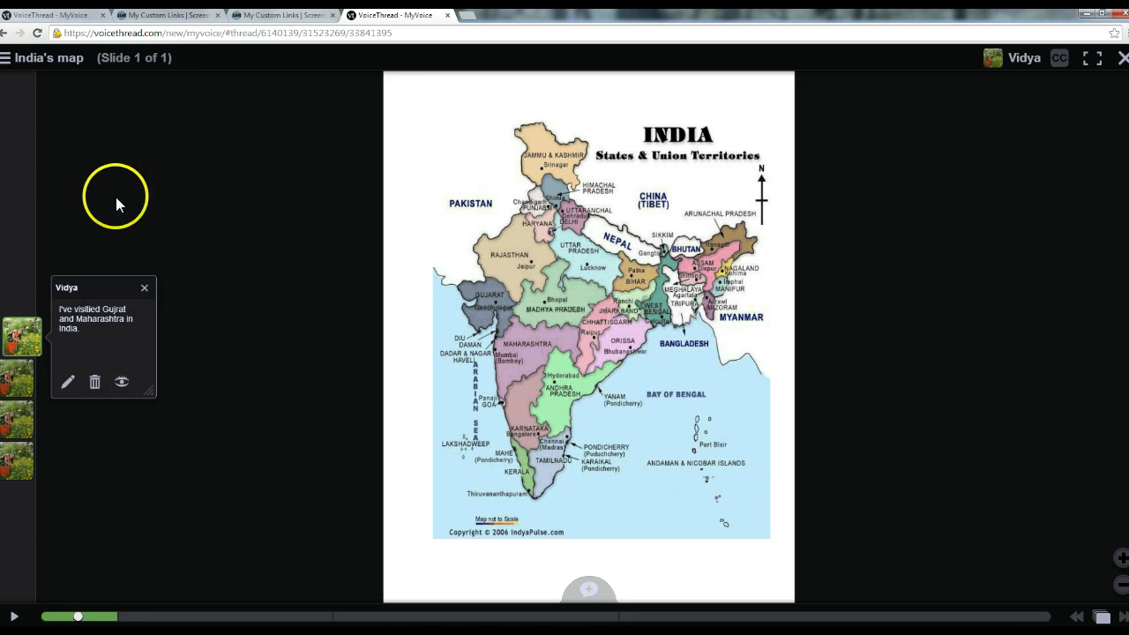
- Open the sharing options of India's map and display the basic link settings
left_click(8, 62)
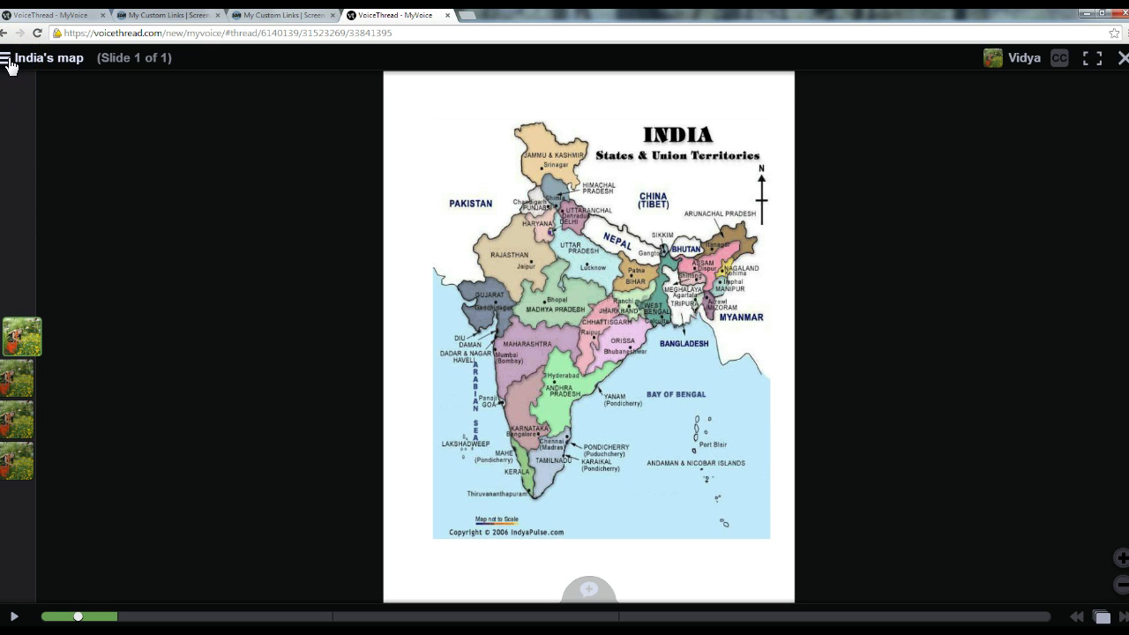
left_click(8, 64)
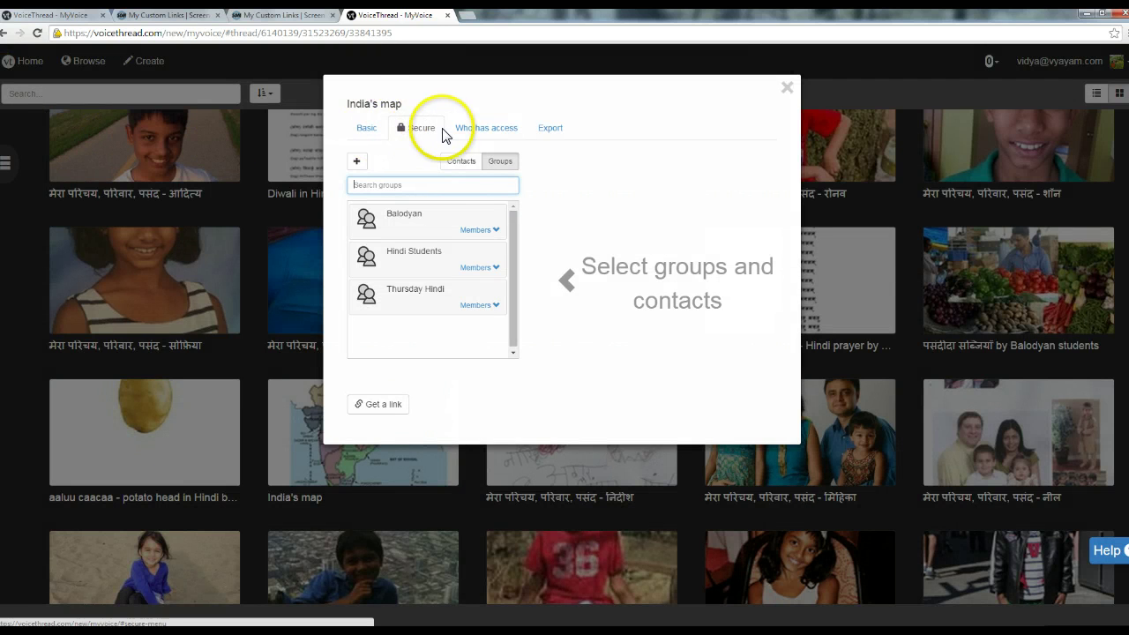
left_click(366, 132)
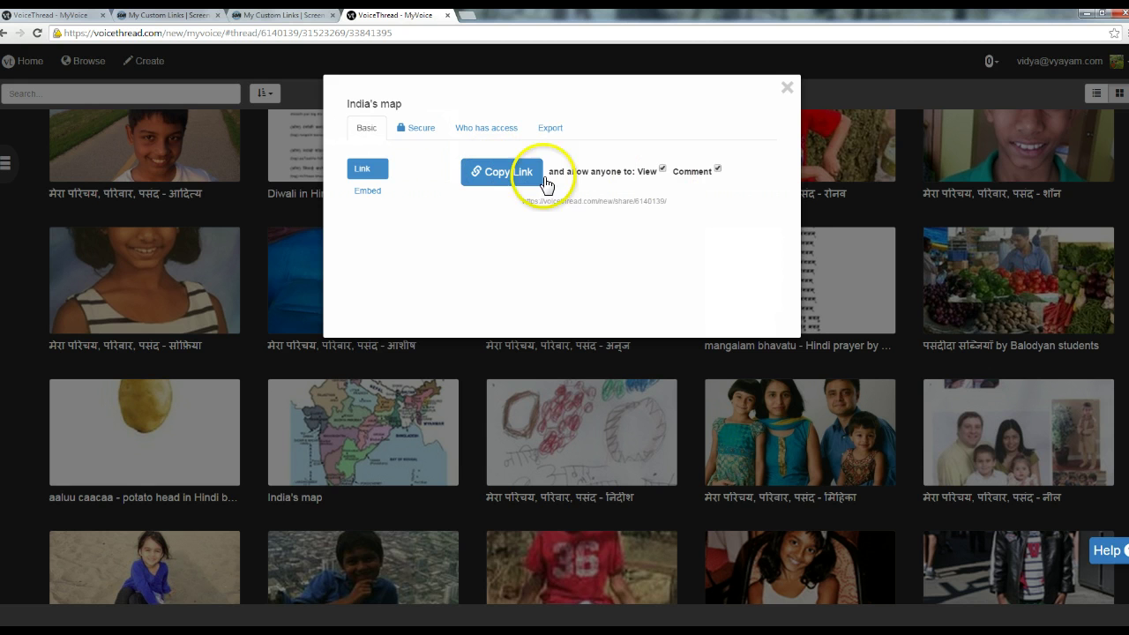
- Turn off the link's View and Comment permissions for anyone and enable both again
left_click(662, 172)
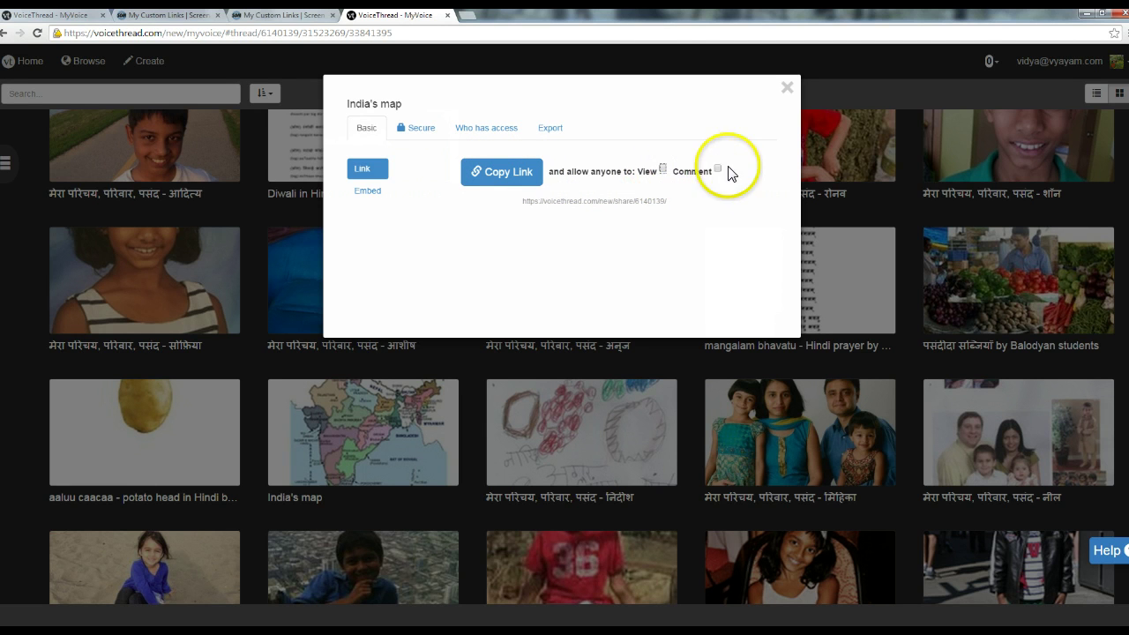
left_click(663, 170)
left_click(665, 170)
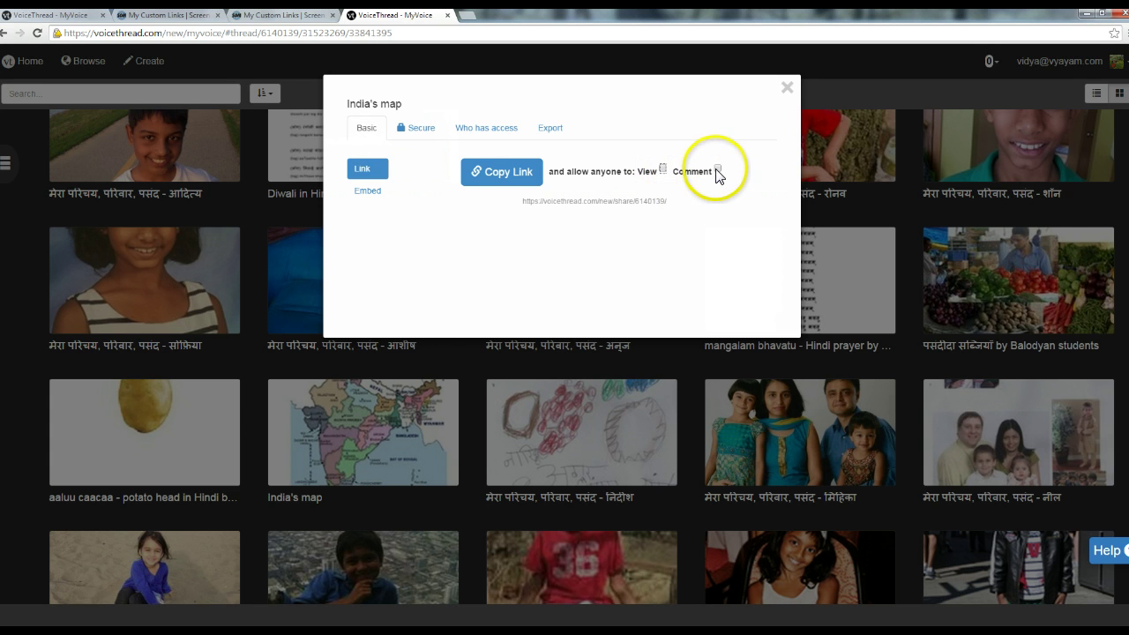
left_click(663, 169)
left_click(718, 171)
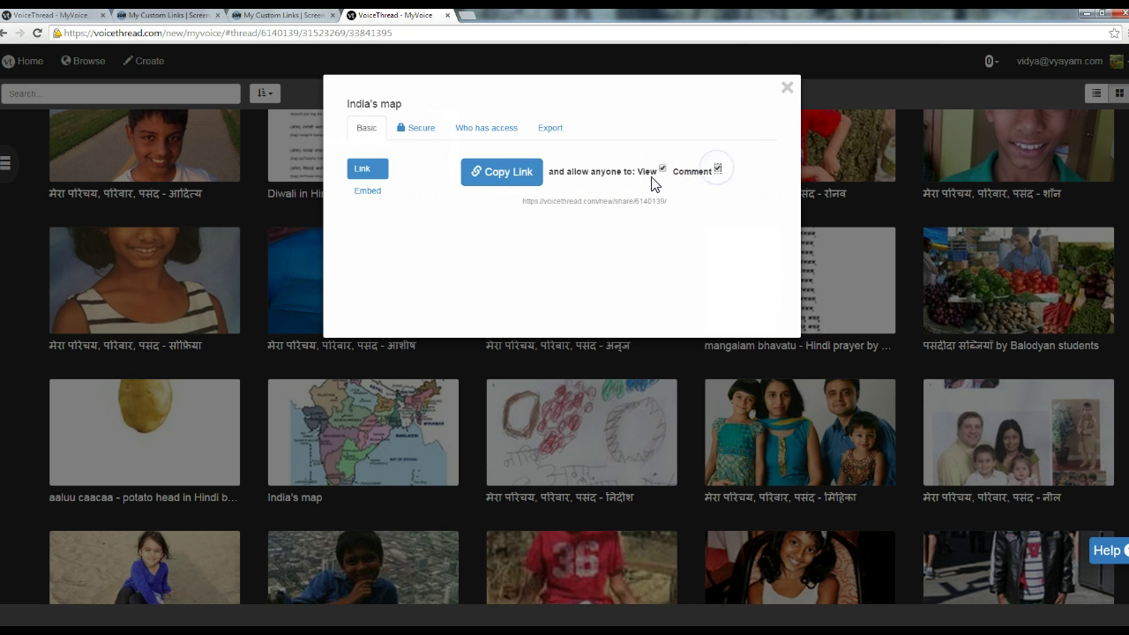
- Copy the share link for India's map and check it in a temporary browser tab
left_click(499, 177)
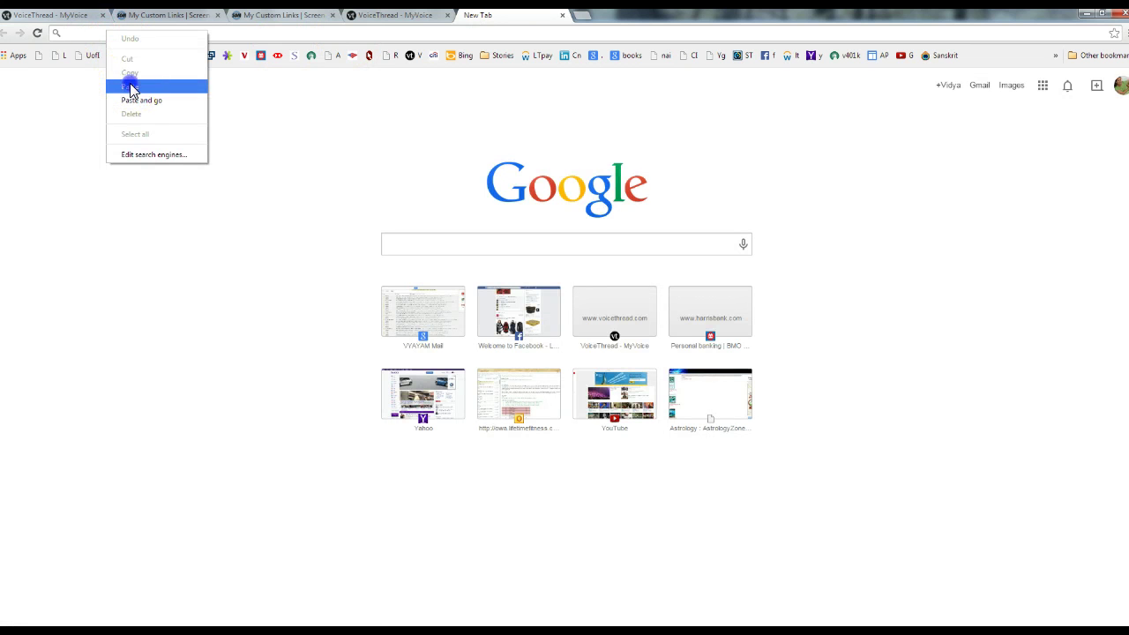
left_click(129, 82)
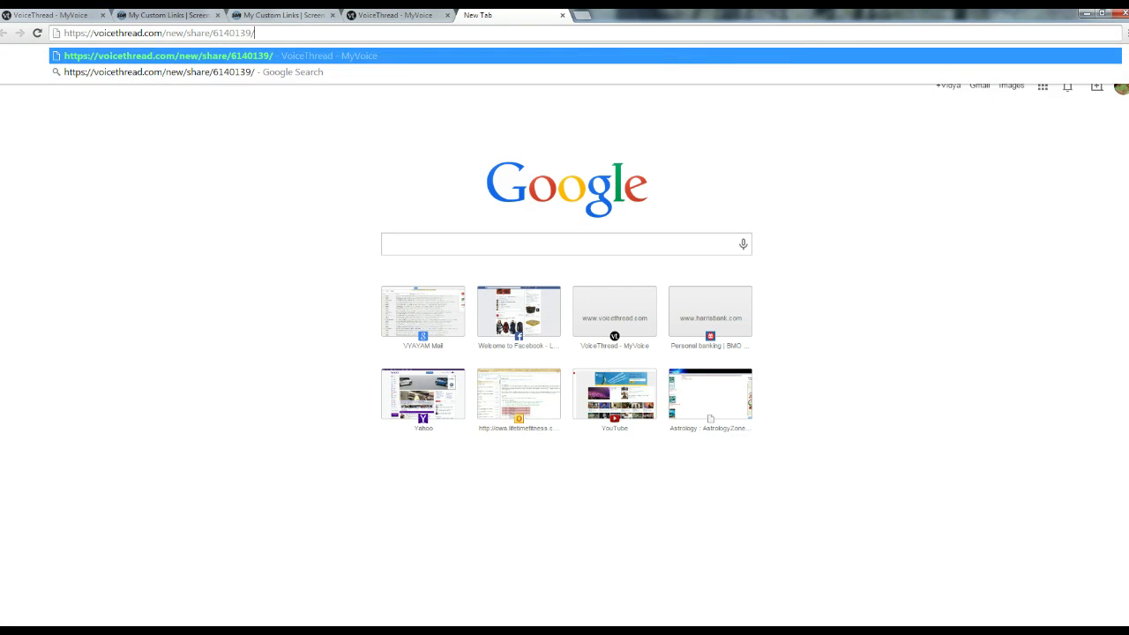
key("Return")
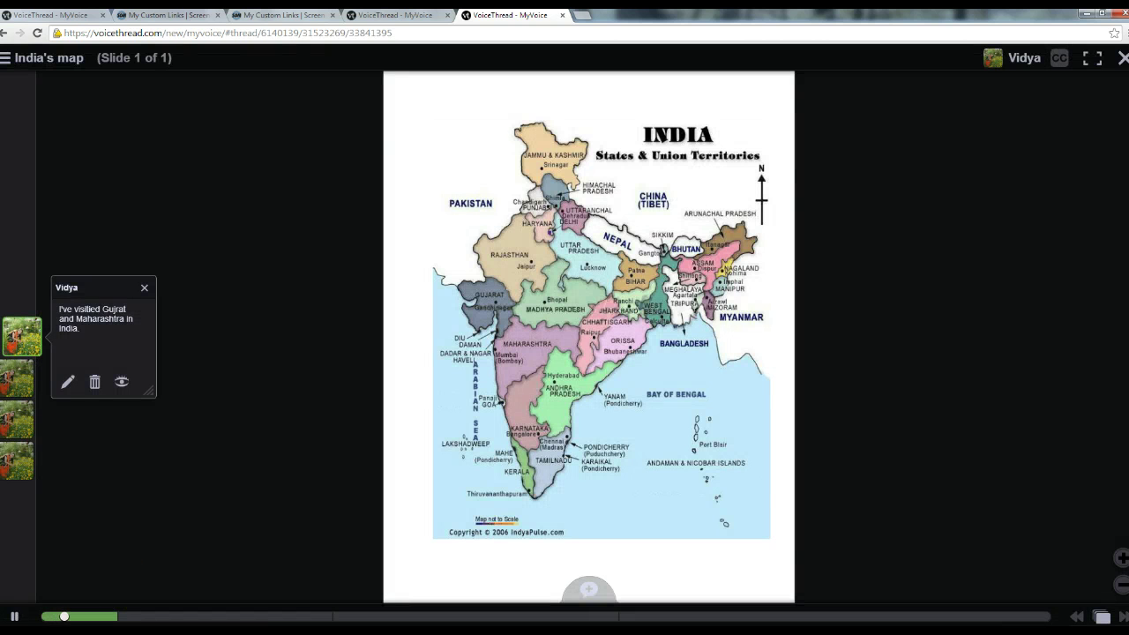
left_click(16, 618)
left_click(562, 15)
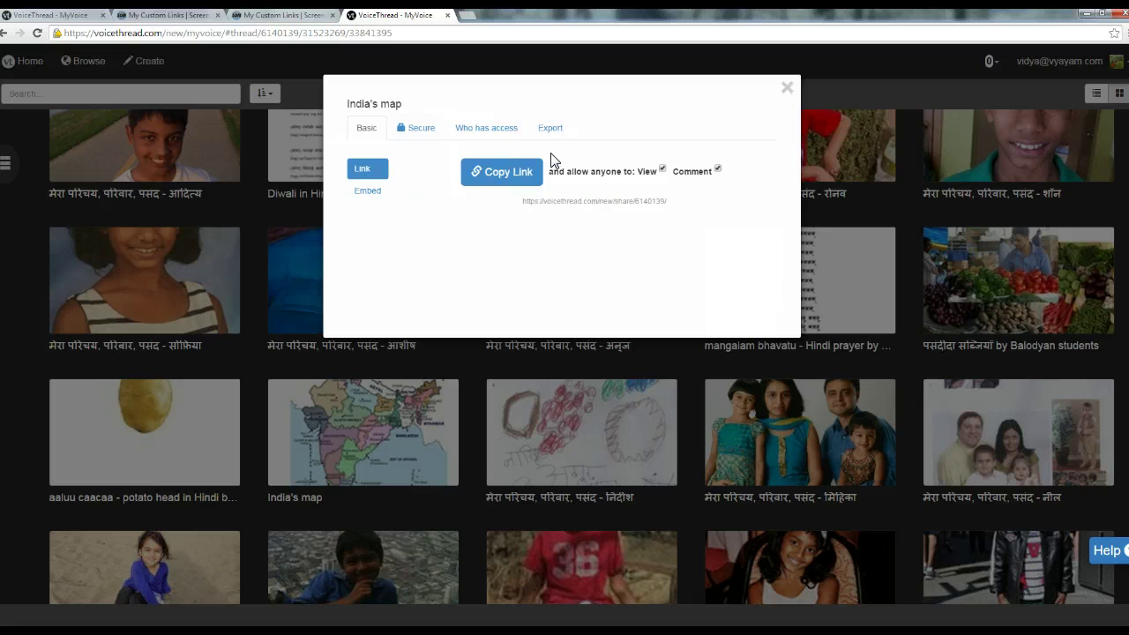
- Copy the embed code for India's map and keep viewing and commenting allowed for anyone
left_click(369, 191)
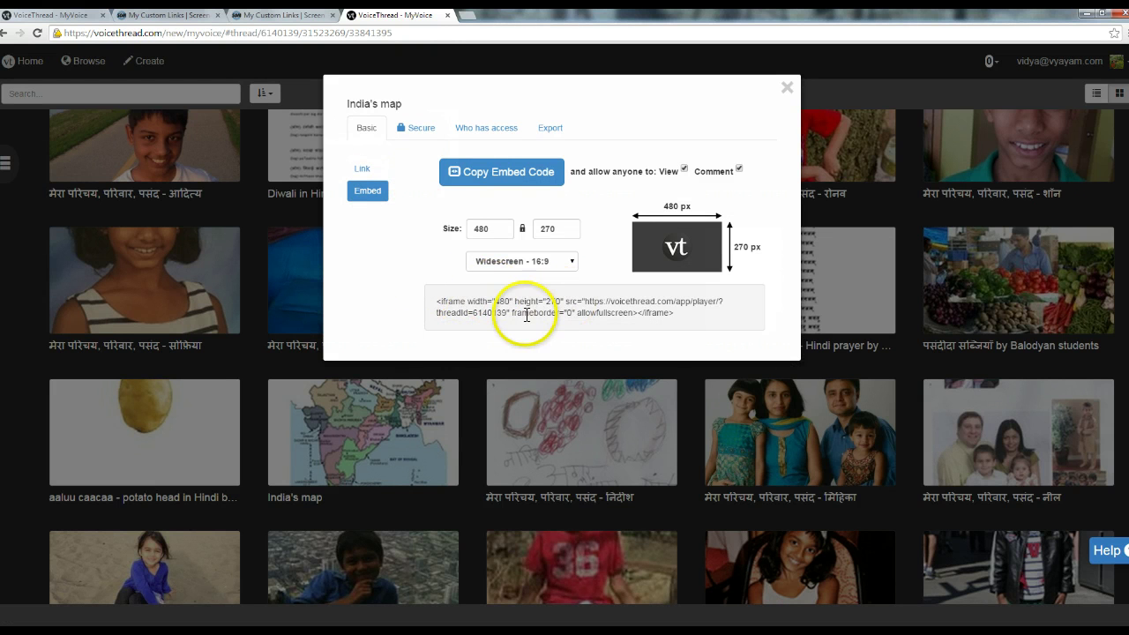
left_click(497, 179)
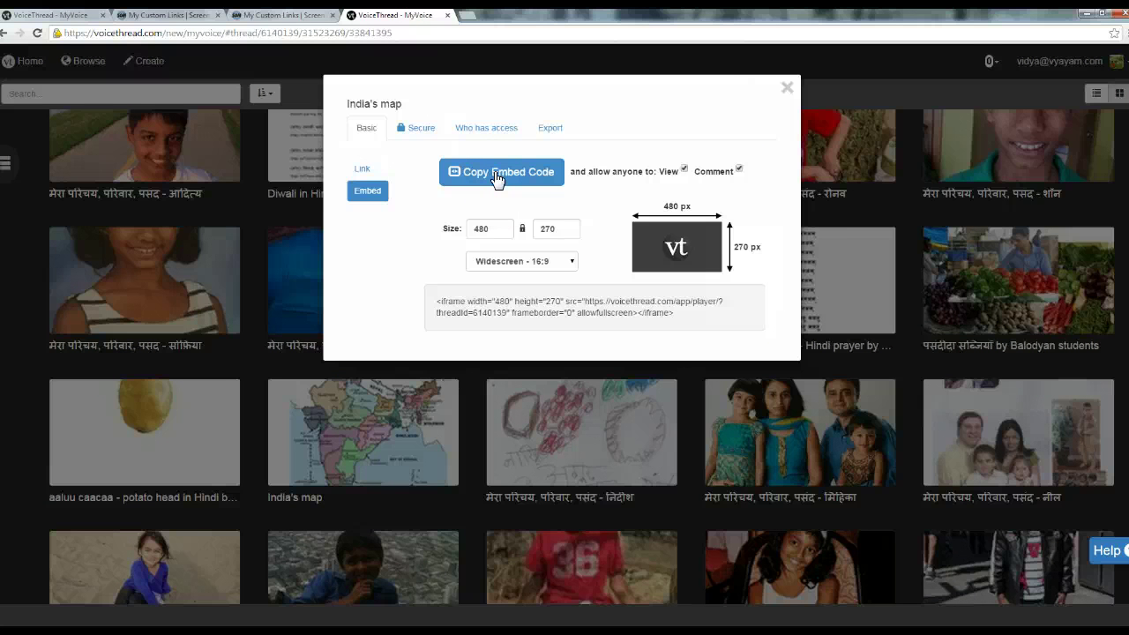
left_click(685, 170)
left_click(740, 171)
- Display the contacts in the secure sharing settings and look at the Add contact form without saving anything
left_click(429, 134)
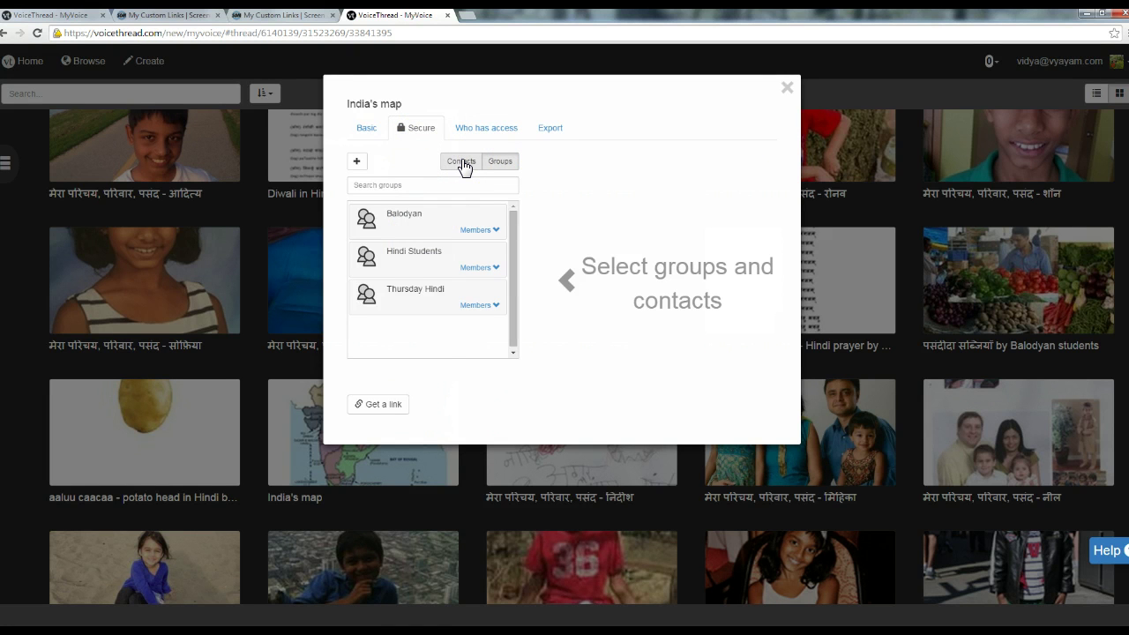
left_click(461, 162)
left_click(355, 166)
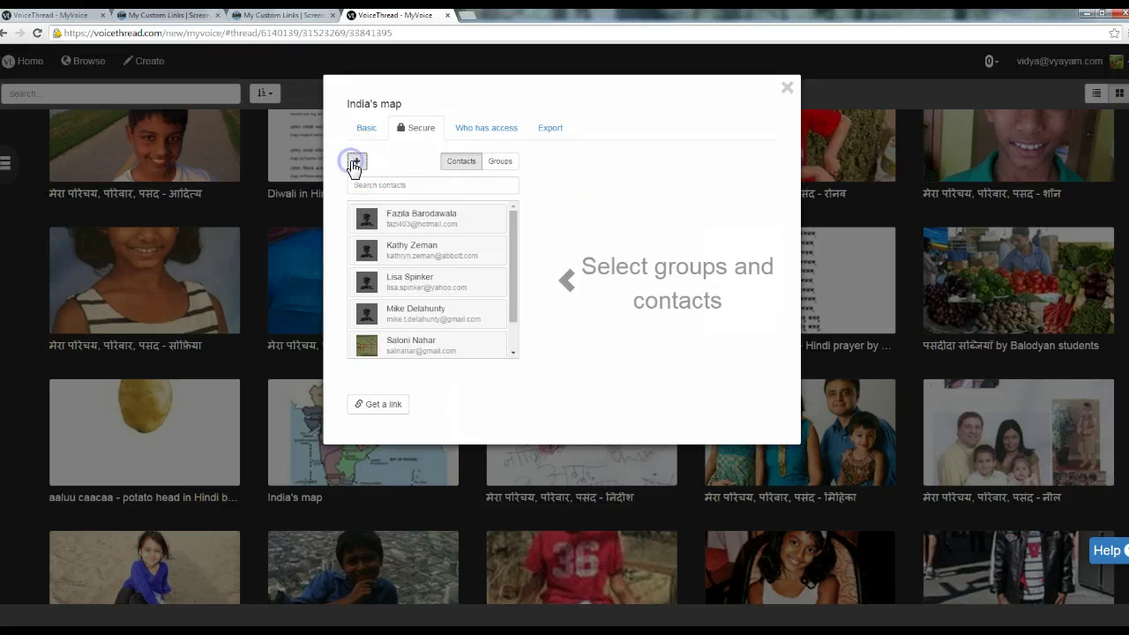
left_click(355, 164)
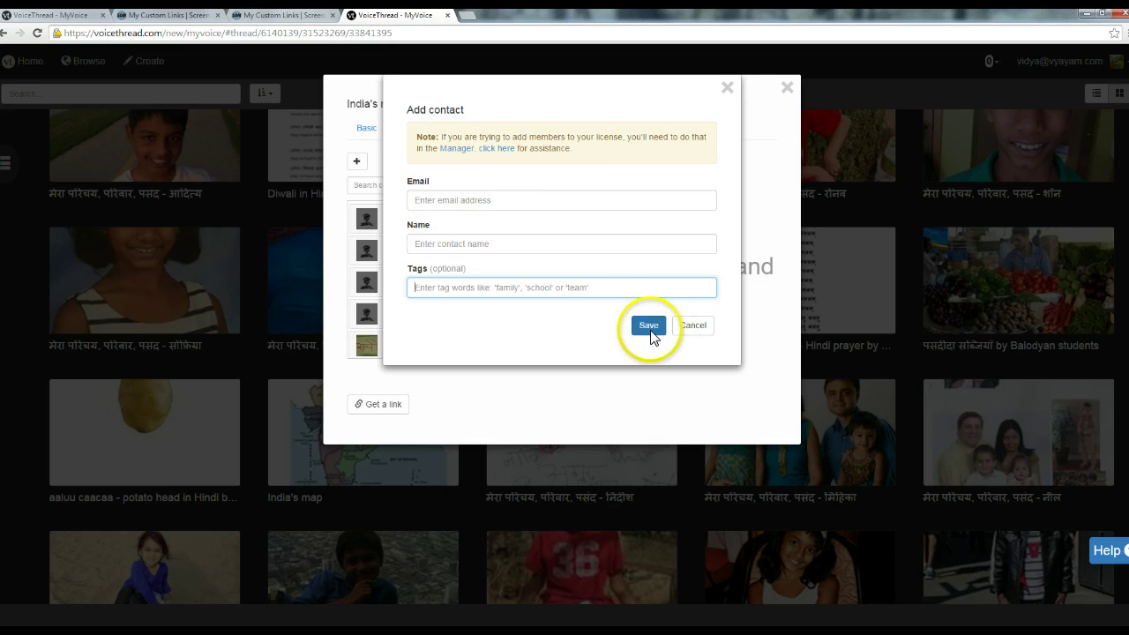
left_click(726, 87)
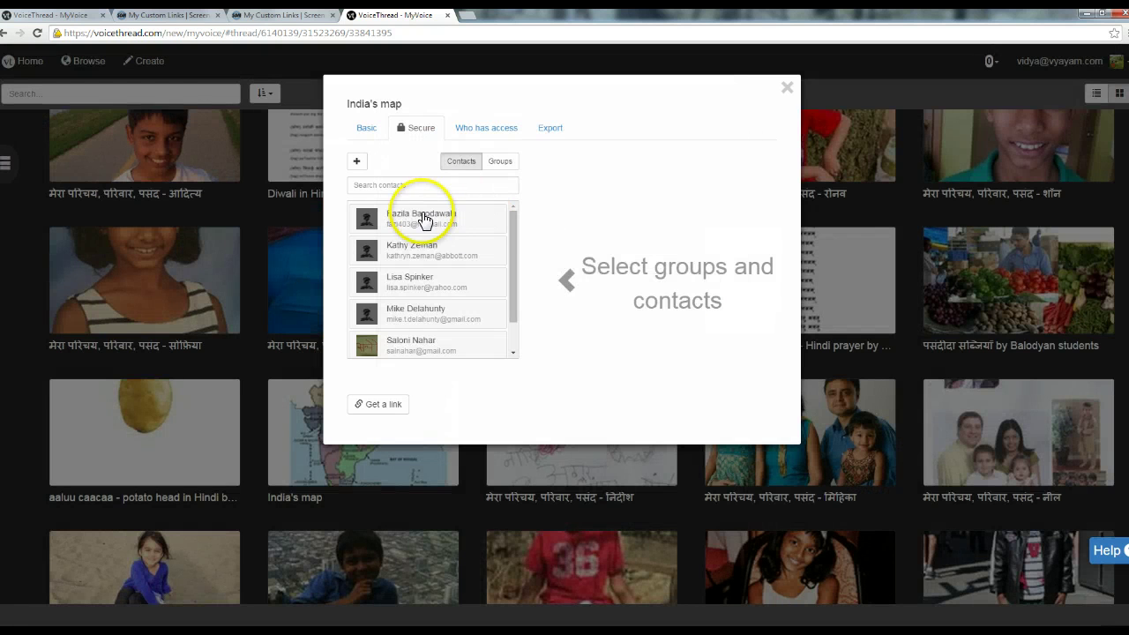
- Start a new group from the groups list, pick the sunset header image, and cancel the group
left_click(462, 162)
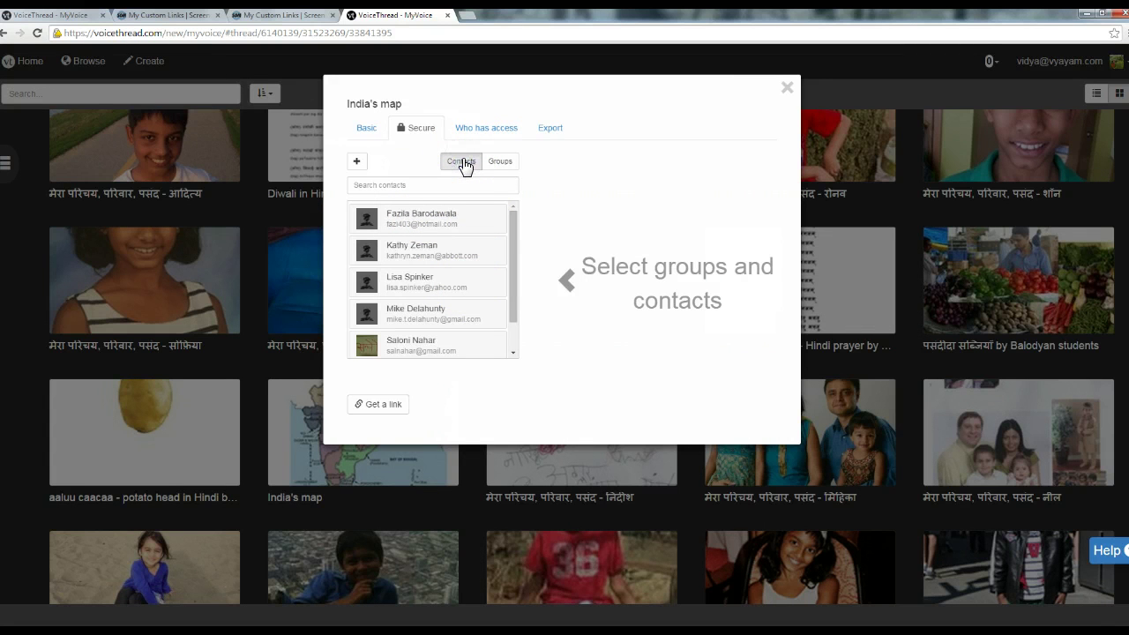
left_click(499, 163)
left_click(359, 166)
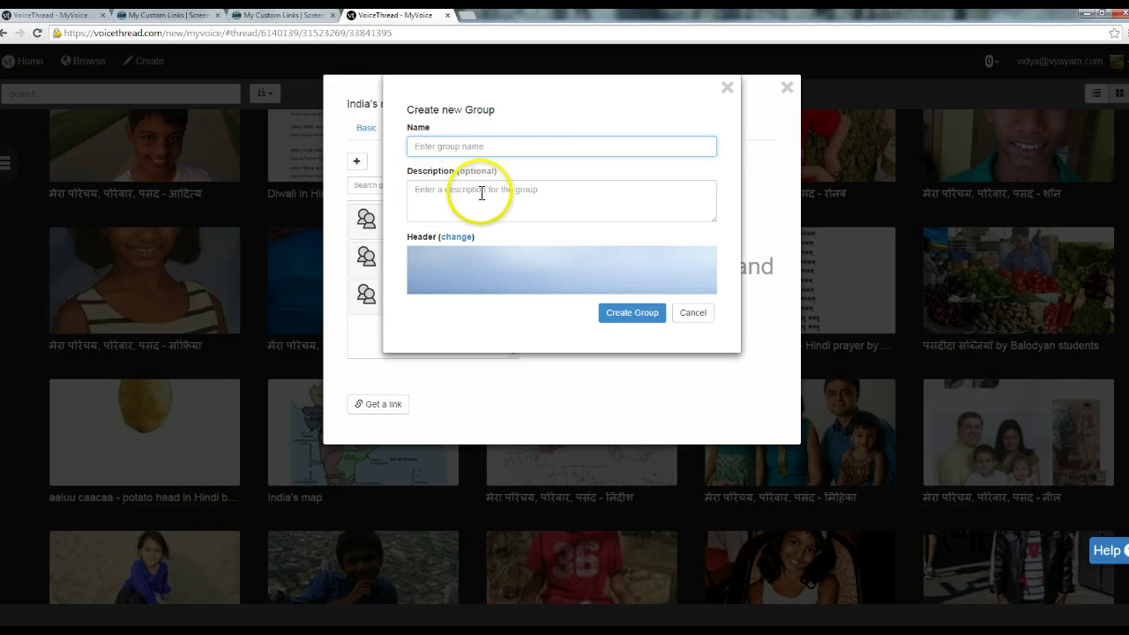
left_click(458, 239)
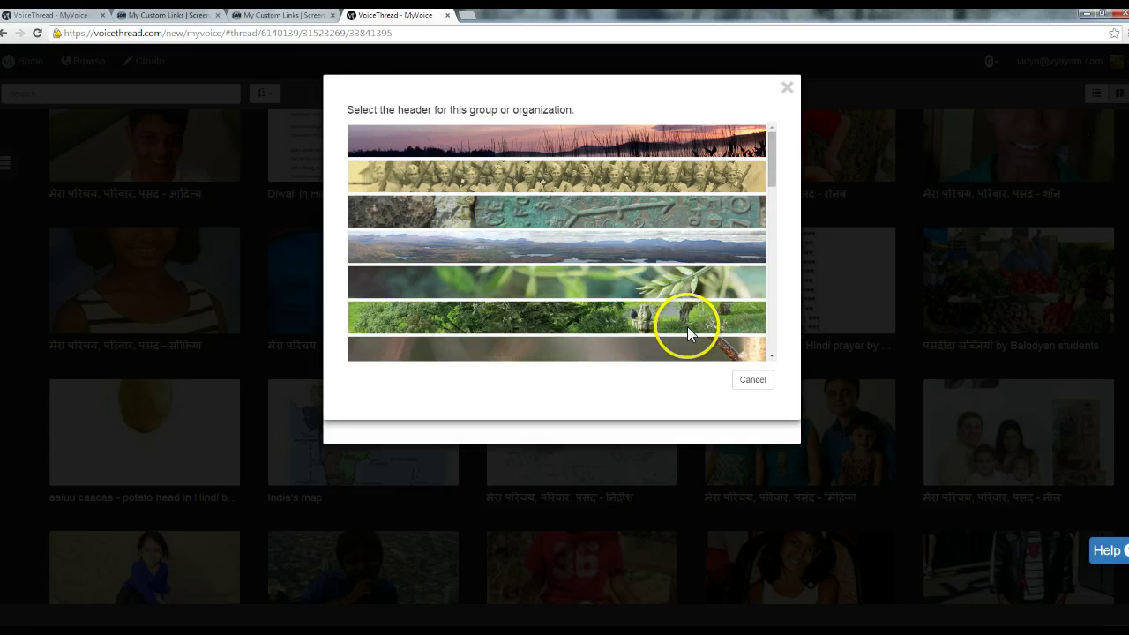
left_click(726, 136)
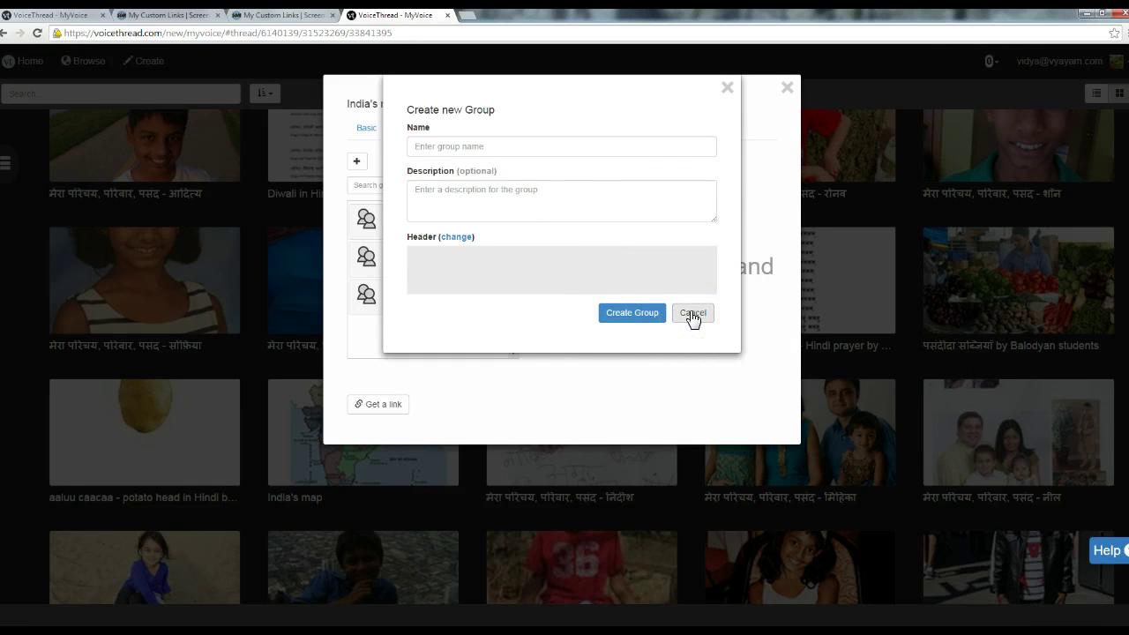
left_click(691, 314)
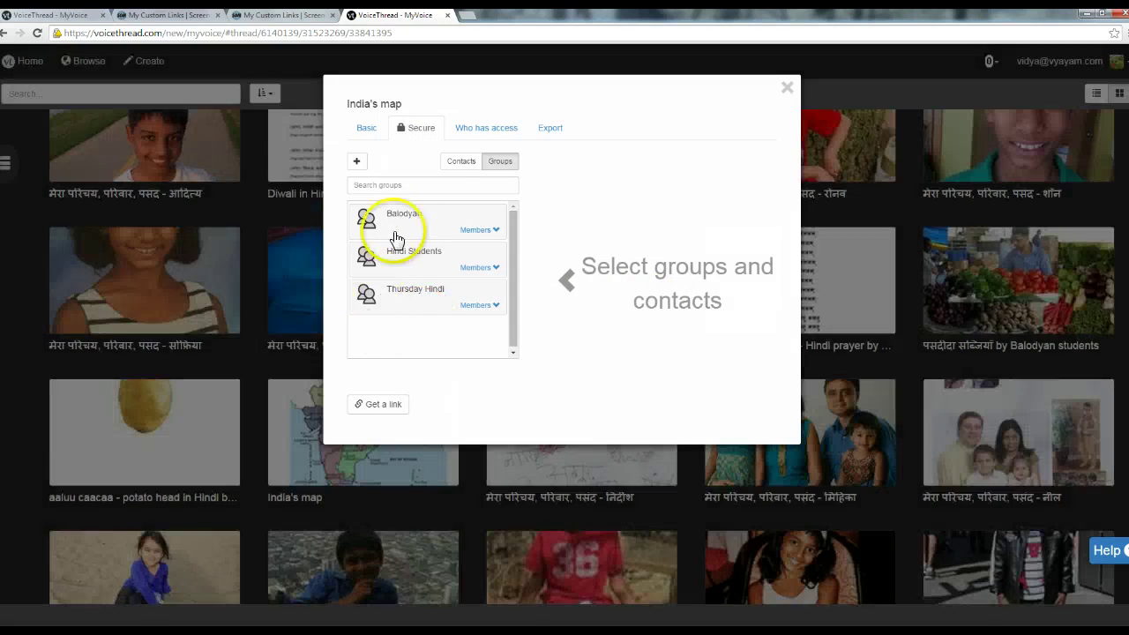
- Select the Thursday Hindi group as the recipient for secure sharing of India's map
left_click(398, 308)
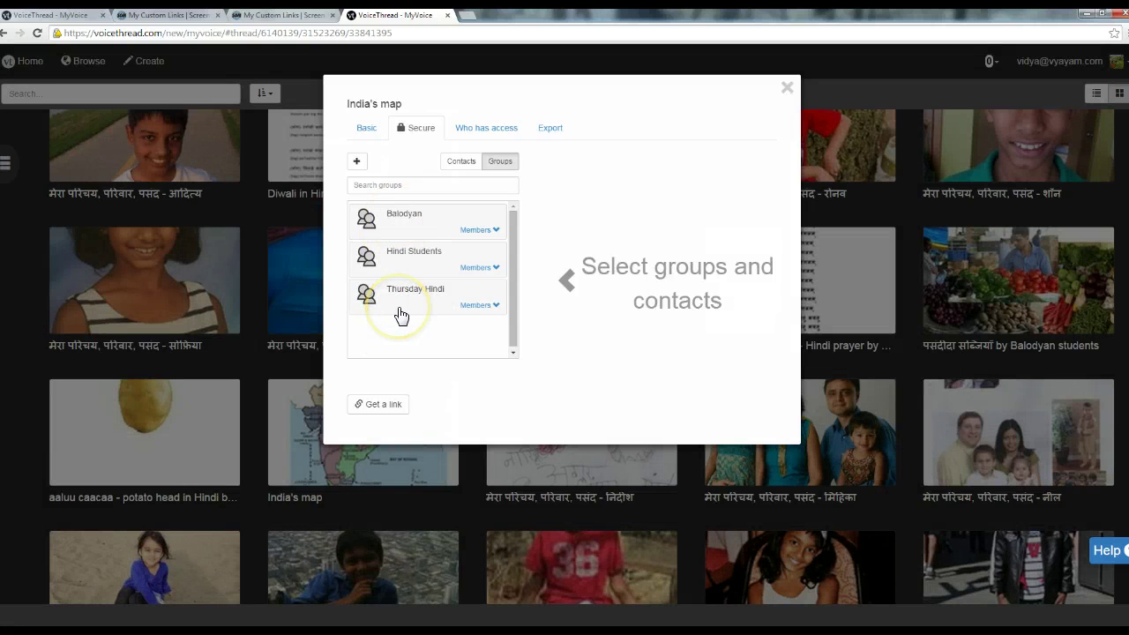
left_click(399, 316)
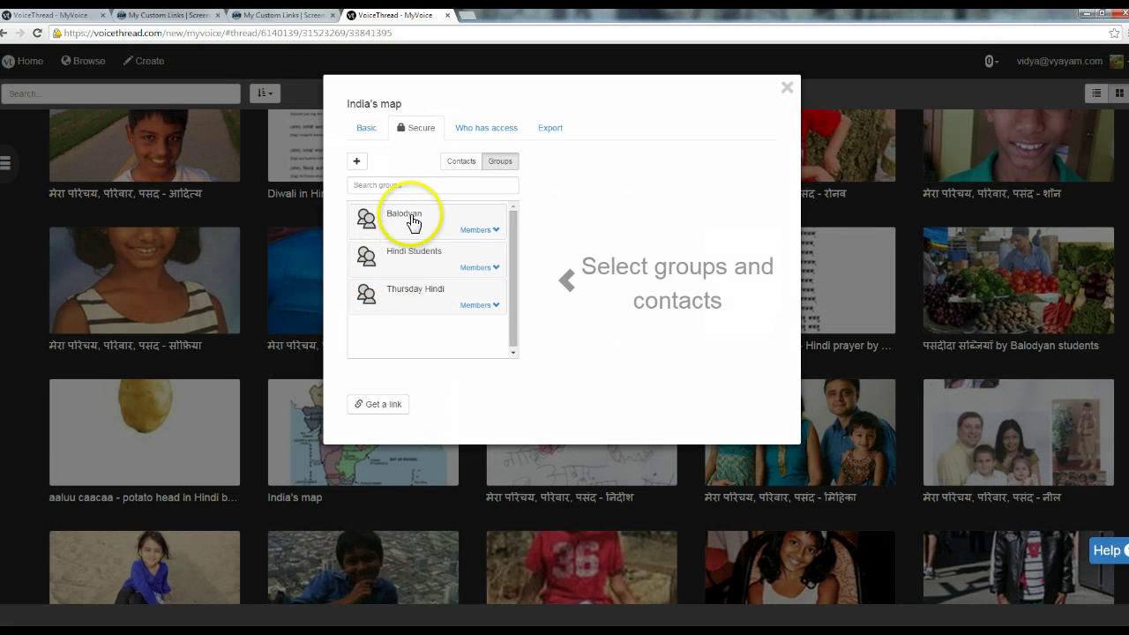
left_click(405, 292)
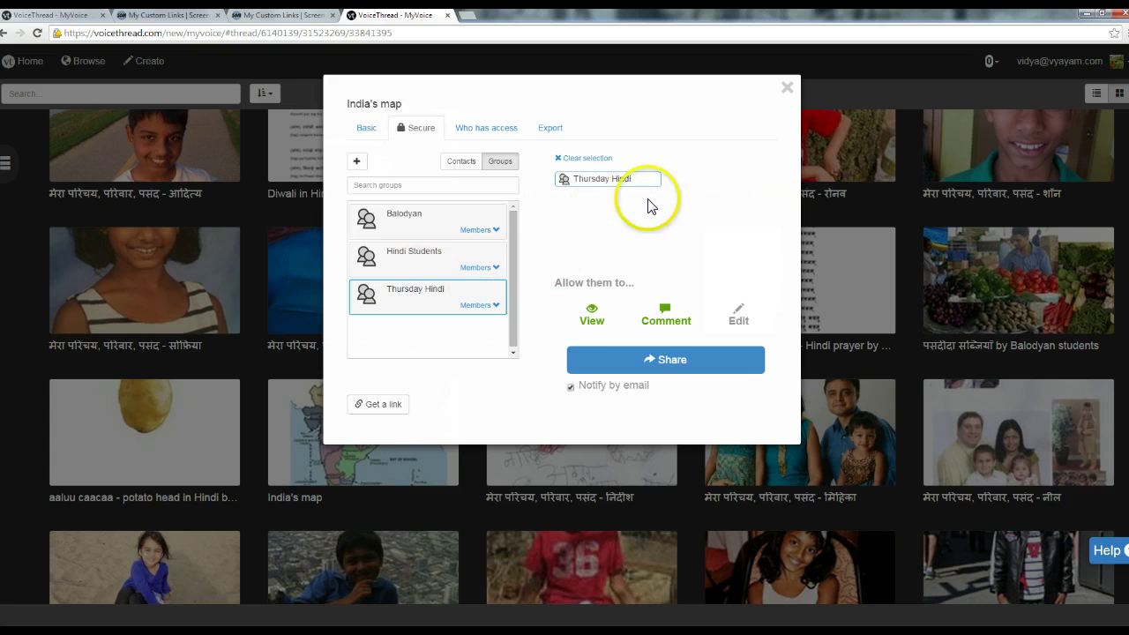
- Allow the selected group to view, comment on and edit India's map
left_click(592, 316)
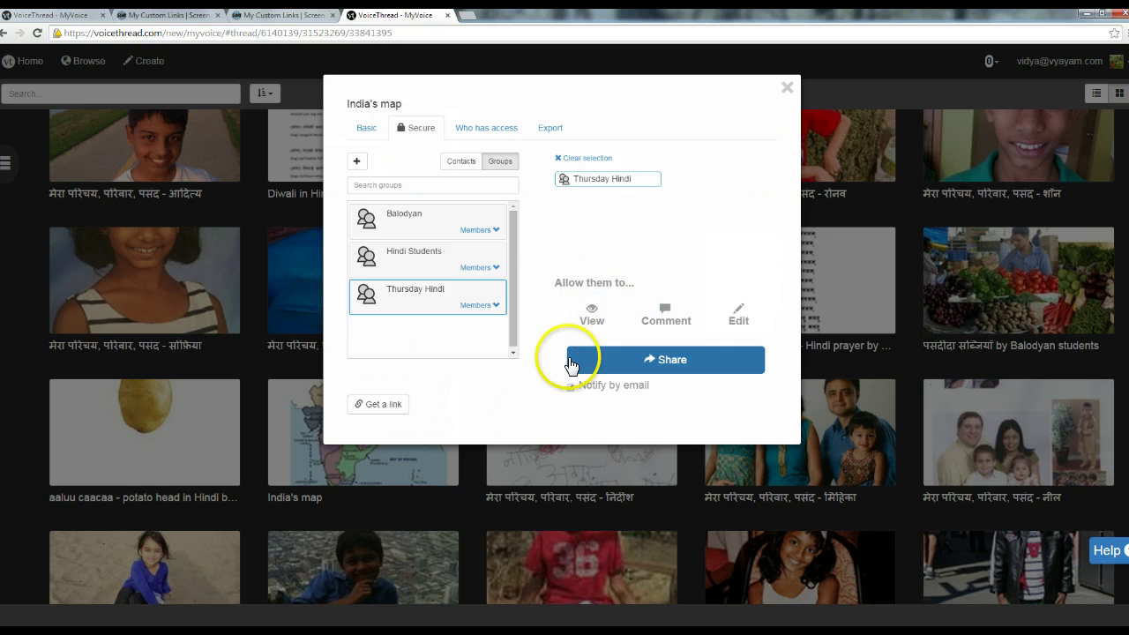
left_click(608, 318)
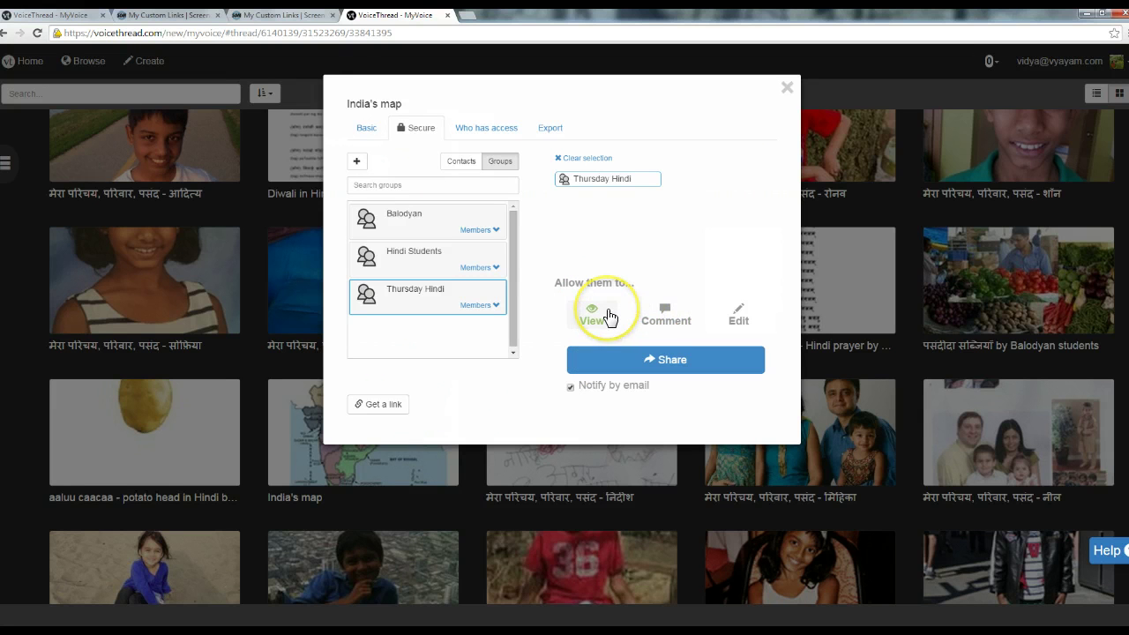
left_click(671, 315)
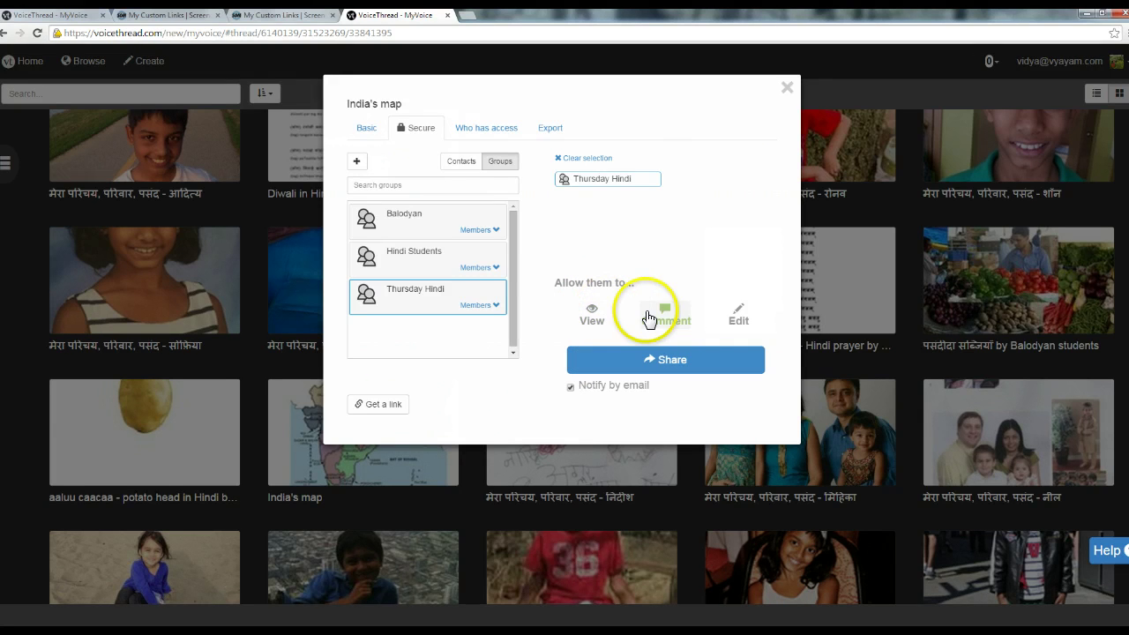
left_click(592, 316)
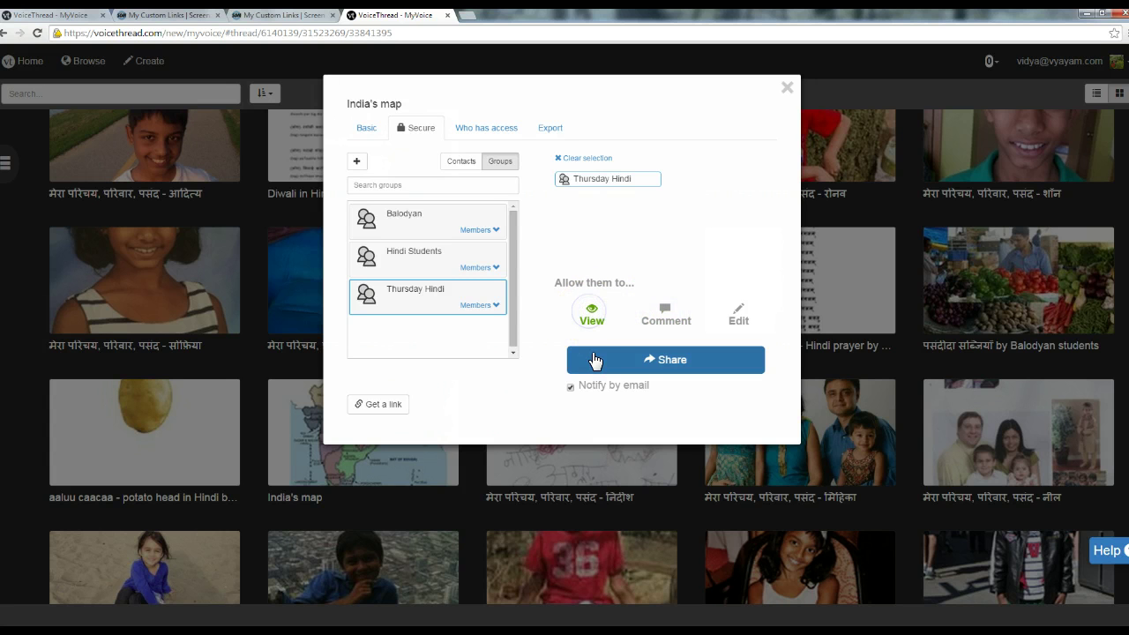
left_click(669, 320)
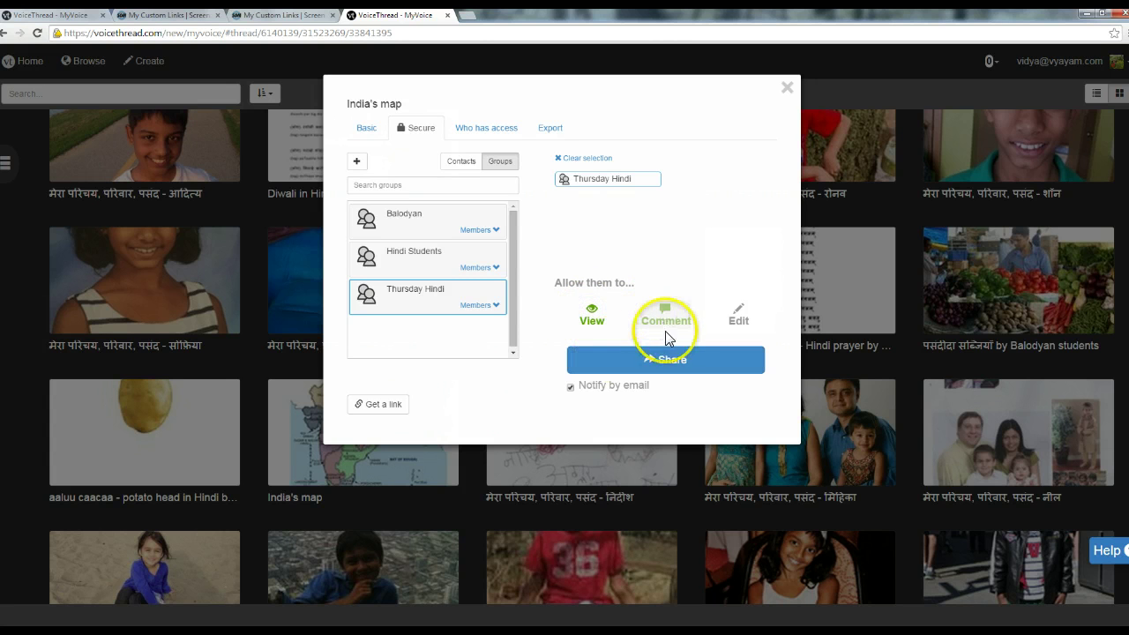
left_click(744, 323)
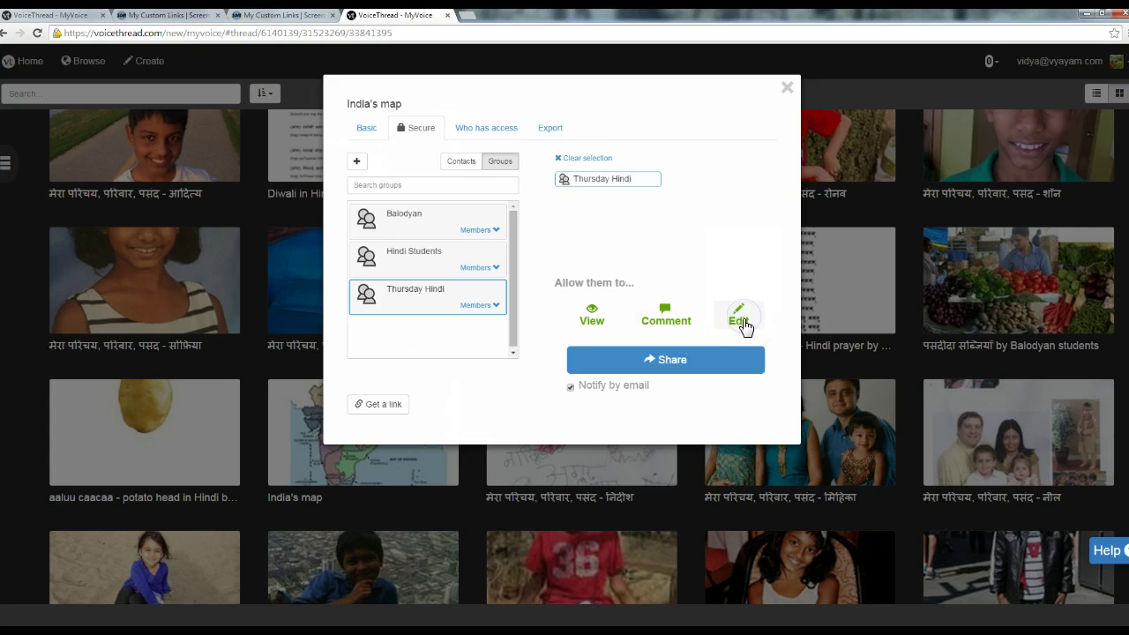
left_click(739, 322)
left_click(663, 320)
- Turn off the email notification for sharing with the Thursday Hindi group
left_click(571, 388)
left_click(571, 389)
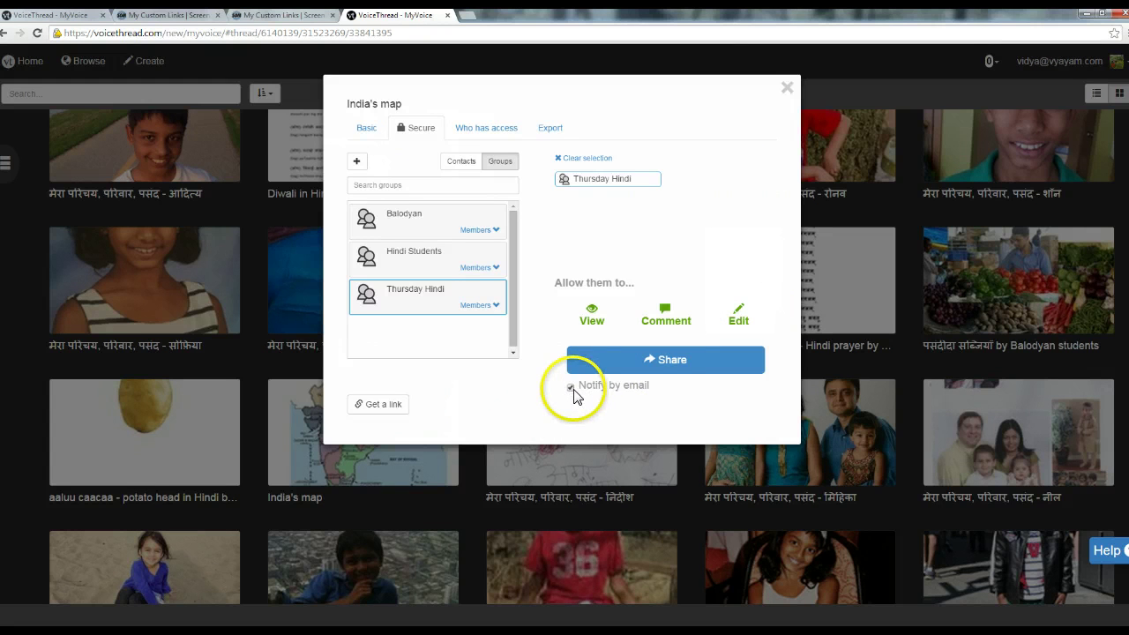
left_click(662, 364)
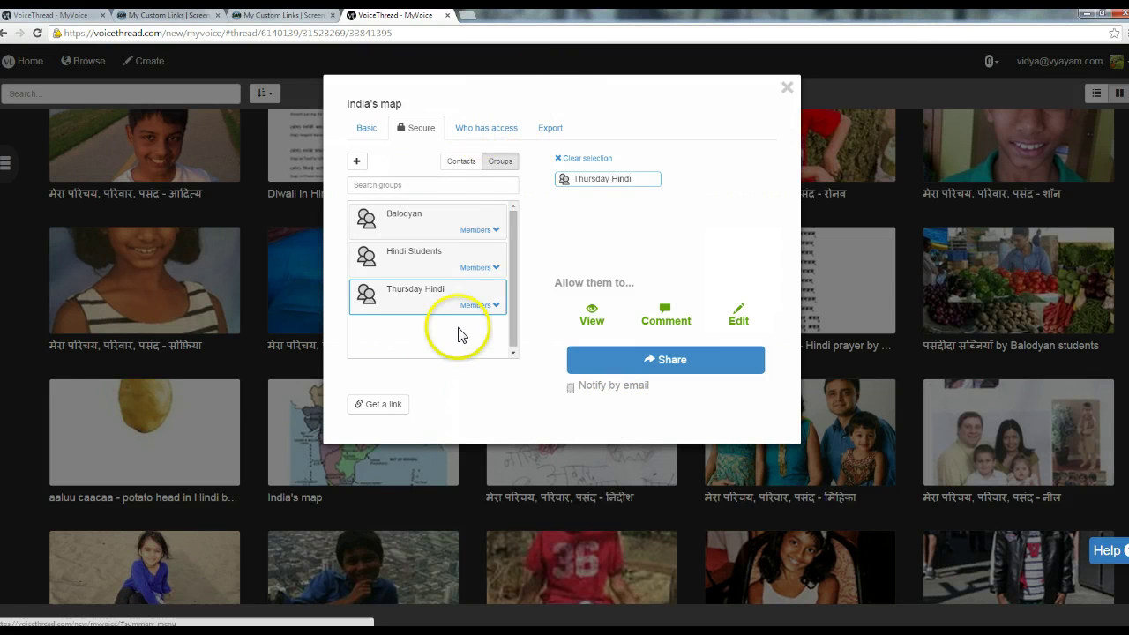
- Set who has access to India's map to Anyone can view and enable publishing it on the browse page
left_click(484, 128)
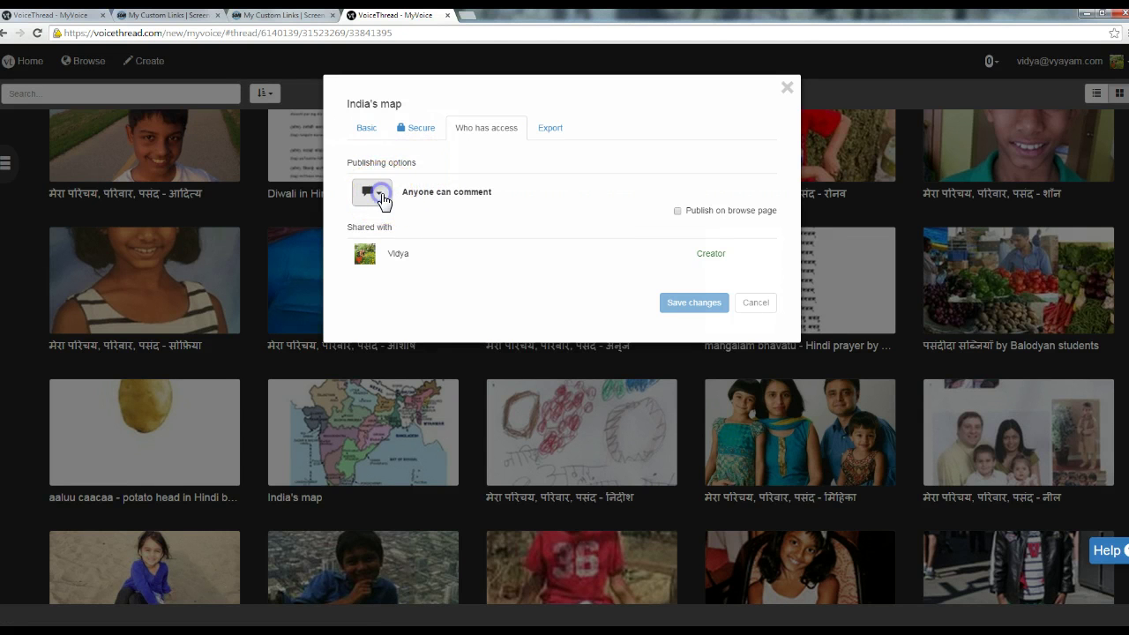
left_click(379, 198)
left_click(382, 235)
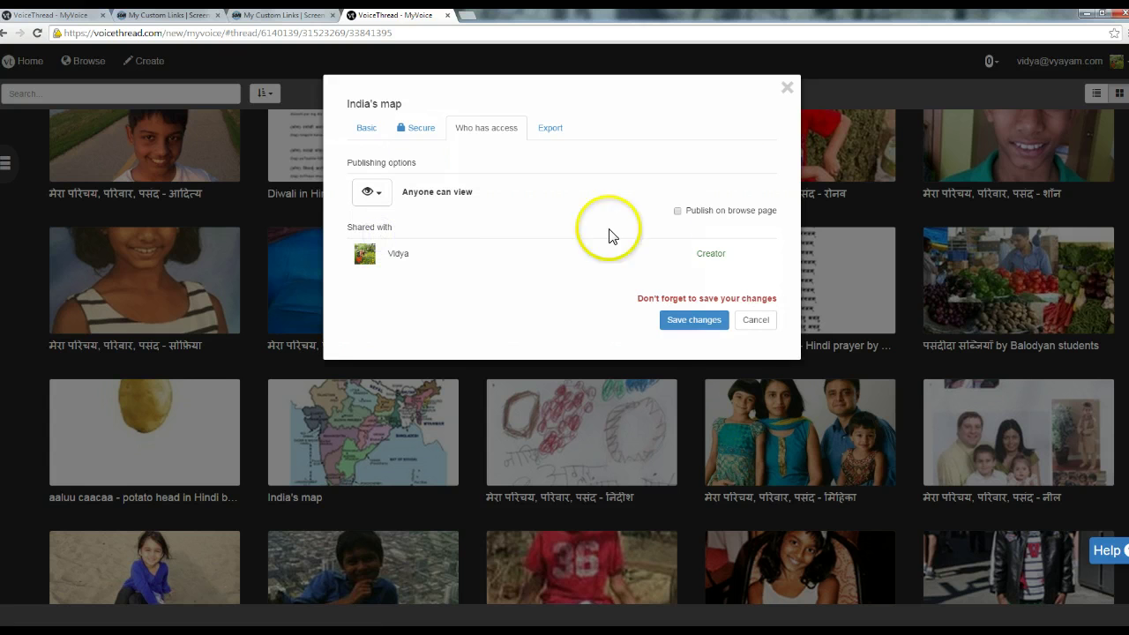
left_click(676, 212)
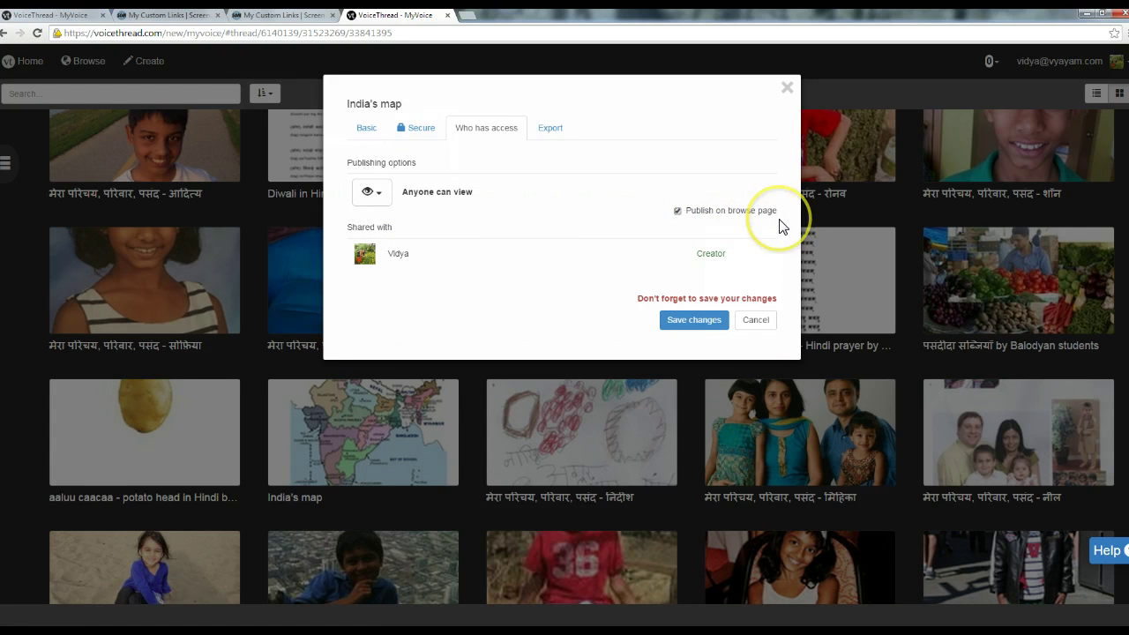
- Change the publishing option for India's map to Private
left_click(696, 244)
left_click(377, 194)
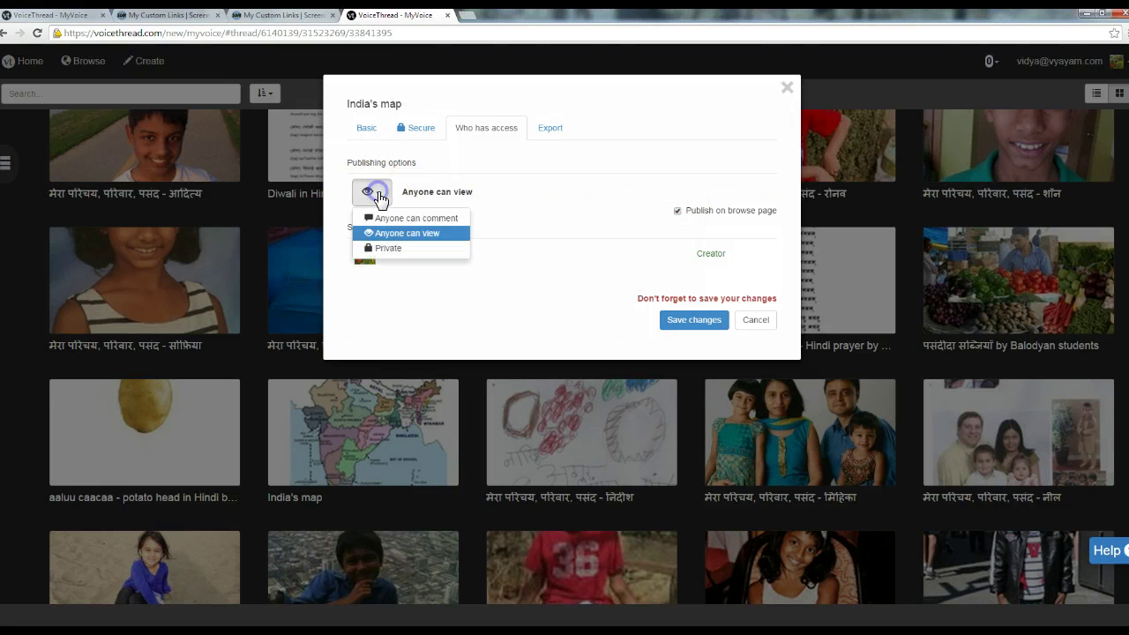
left_click(380, 248)
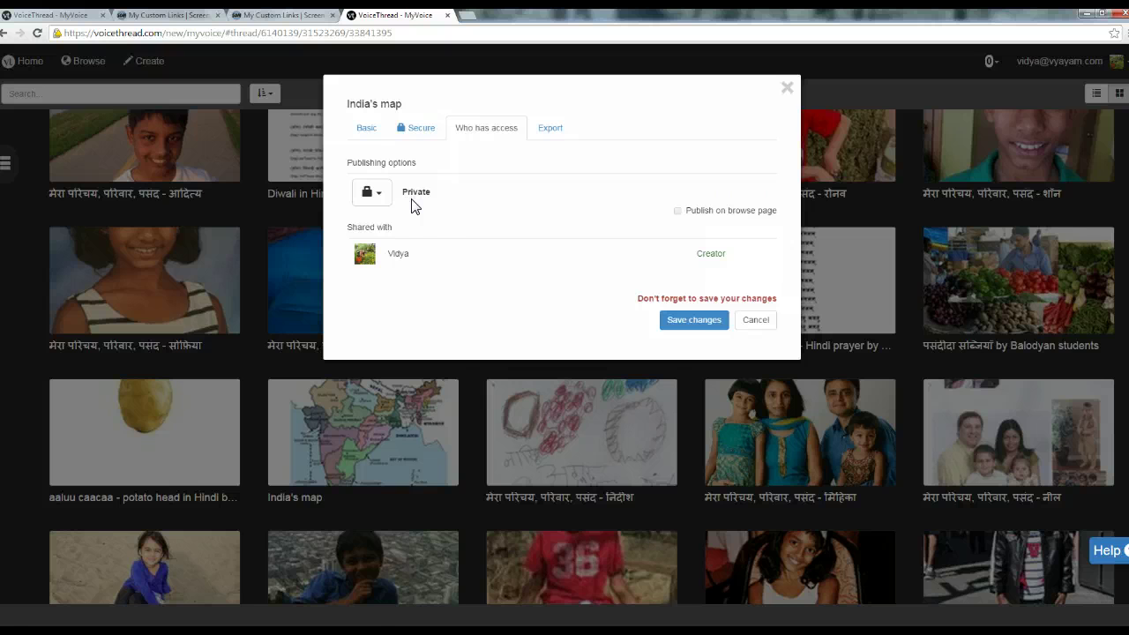
- Check the export option for India's map and close its sharing settings without saving changes
left_click(547, 132)
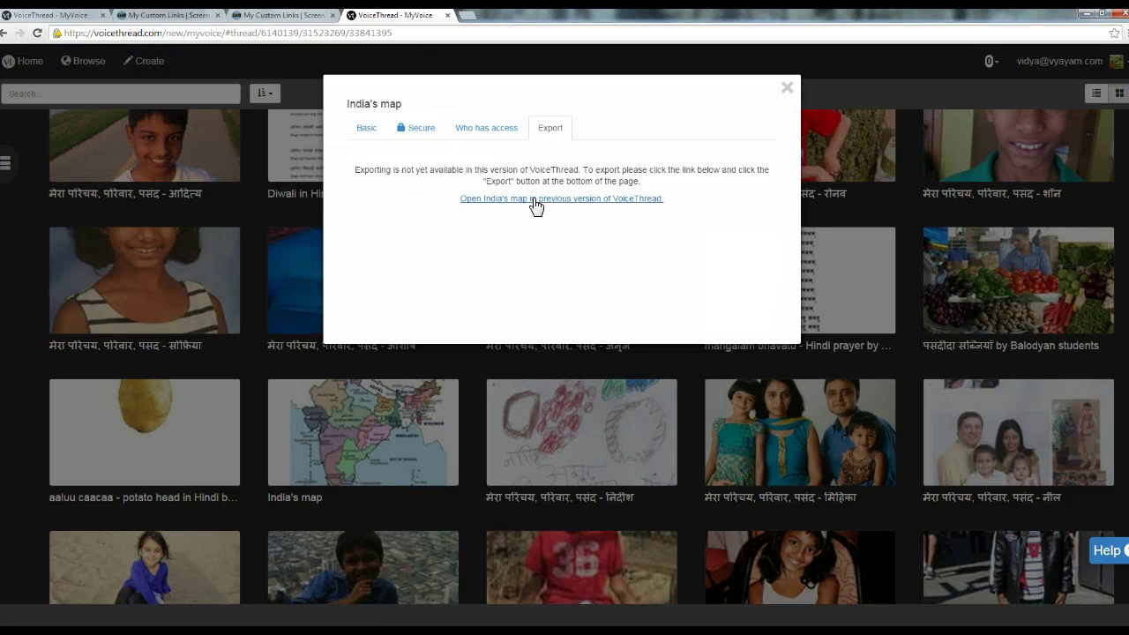
left_click(486, 128)
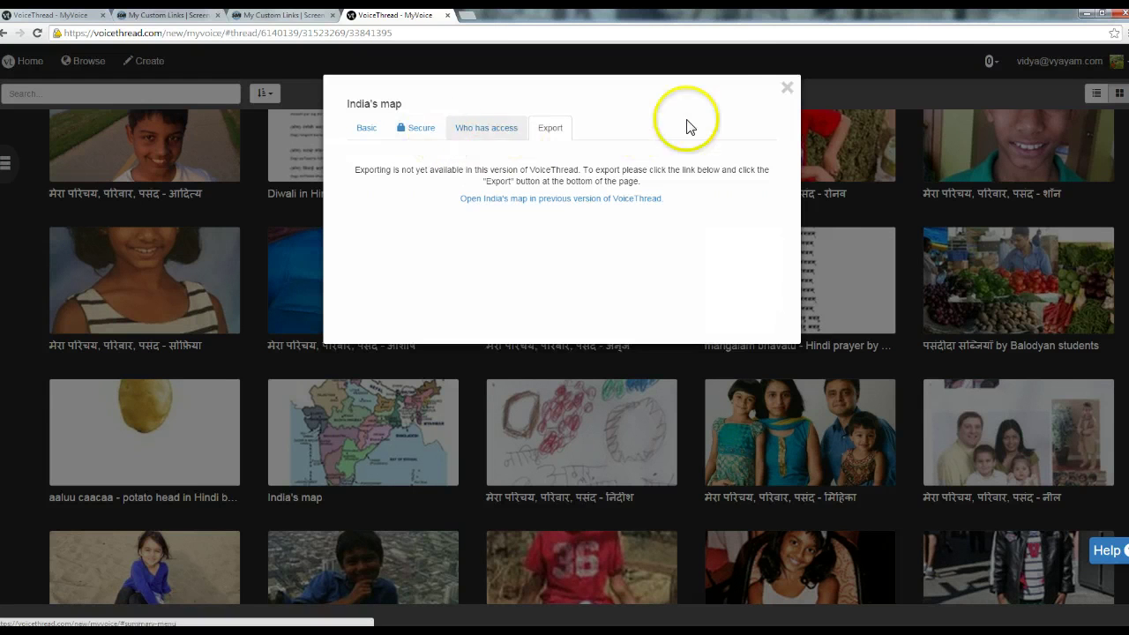
left_click(789, 87)
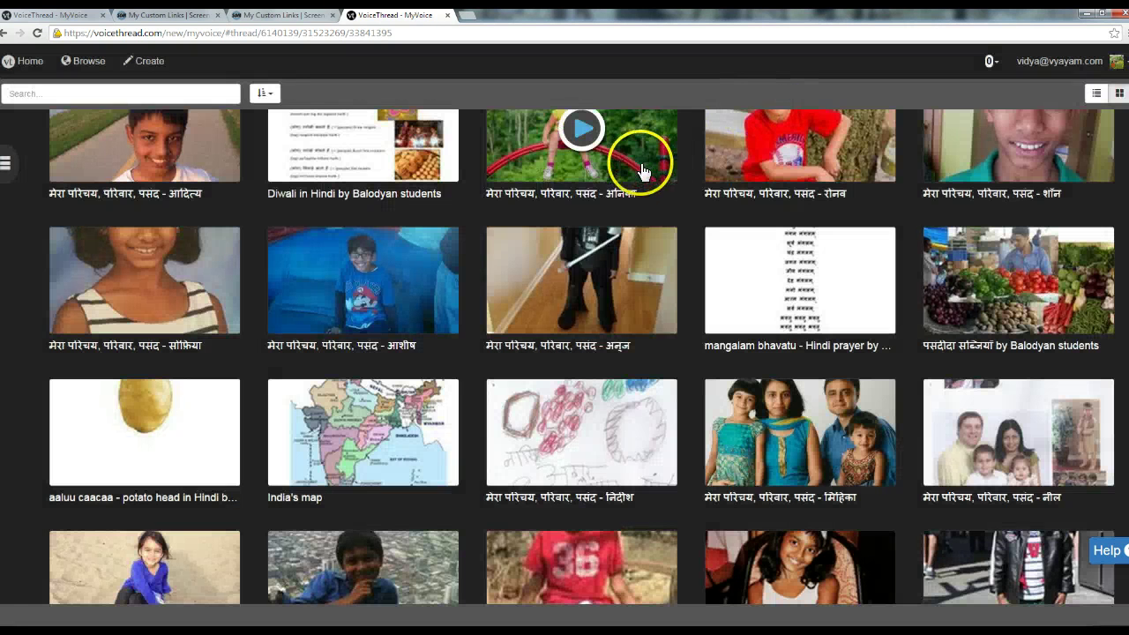